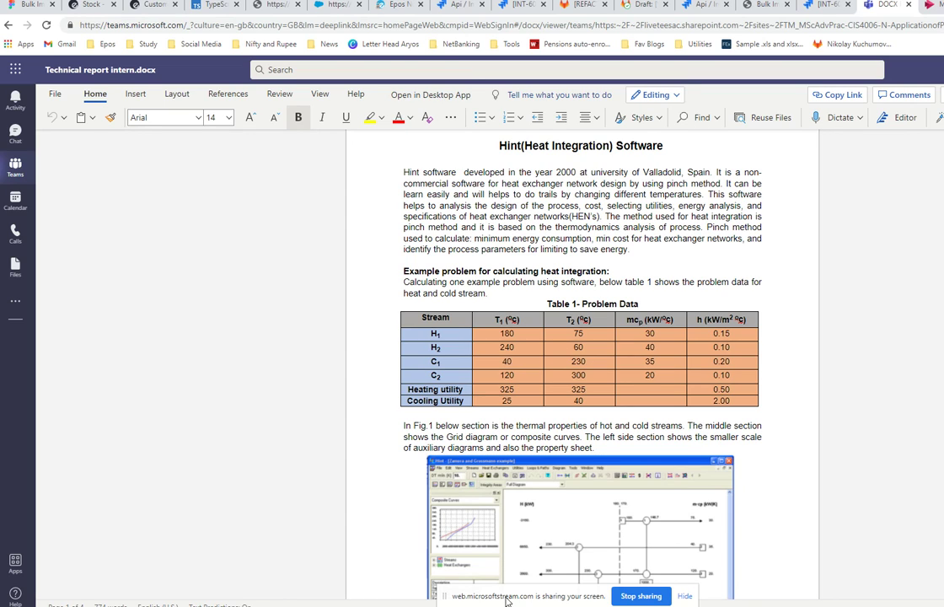
Switch to Hint and start a new stream described as H1 with a supply temperature of 180 K.
click(481, 573)
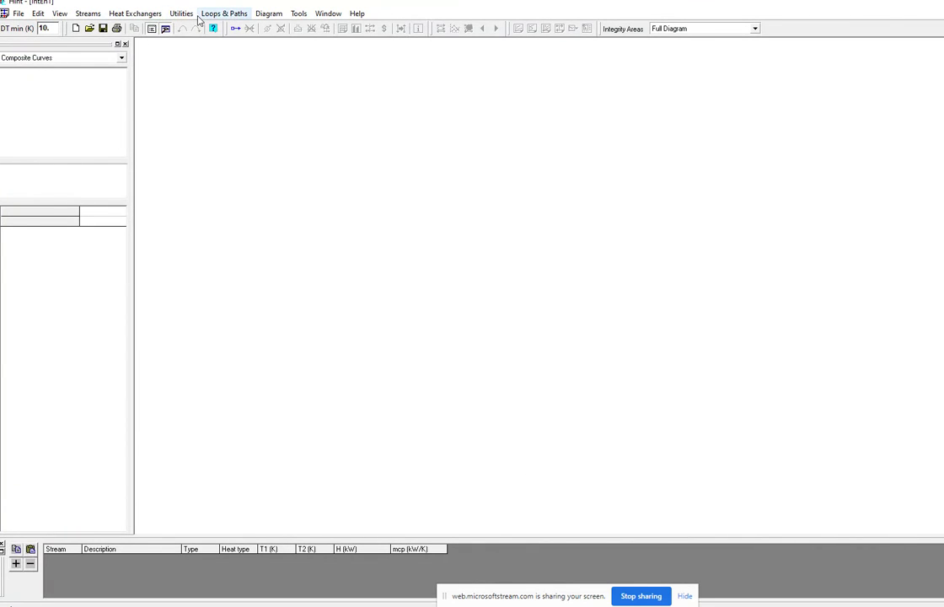
click(88, 14)
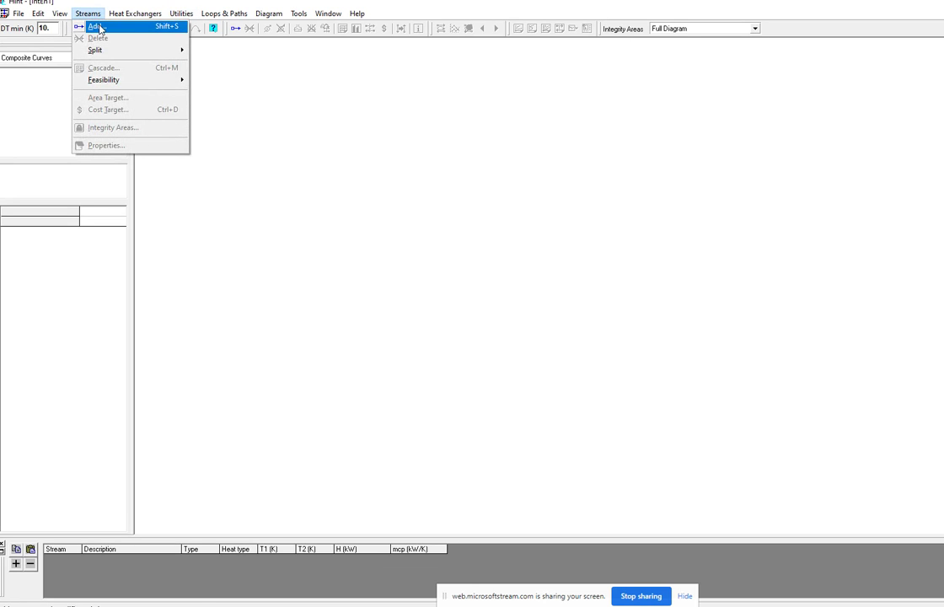
click(94, 27)
click(498, 218)
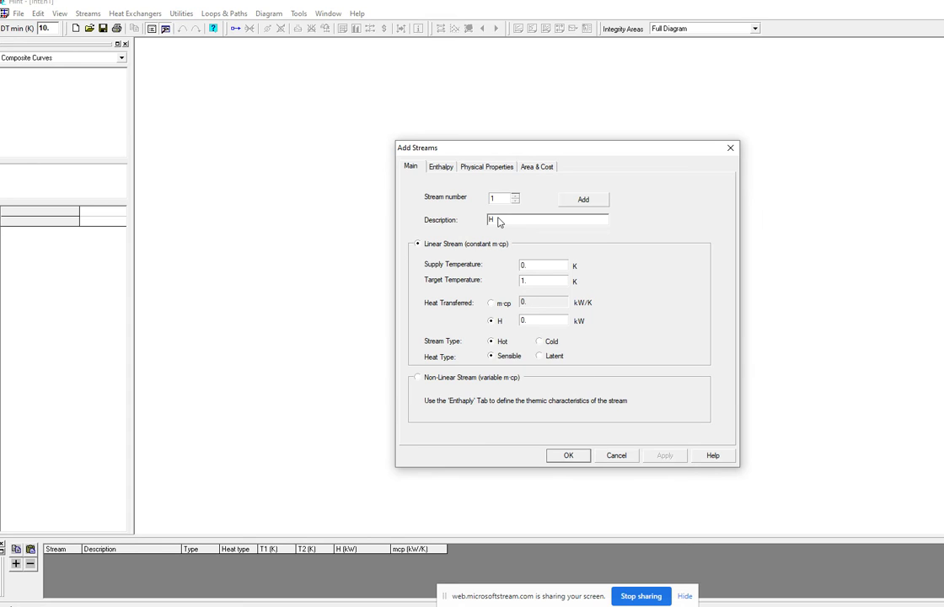
click(525, 264)
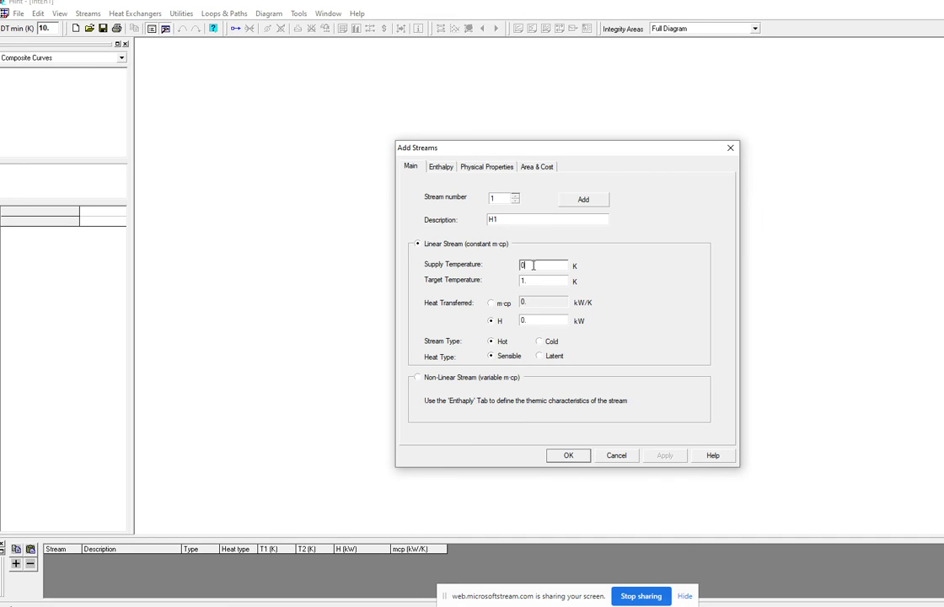
text(1)
key(BackSpace)
key(BackSpace)
key(BackSpace)
Set H1's target temperature to 75 K and its m·cp to 30 kW/K, and add the stream.
click(526, 281)
text(7)
click(491, 305)
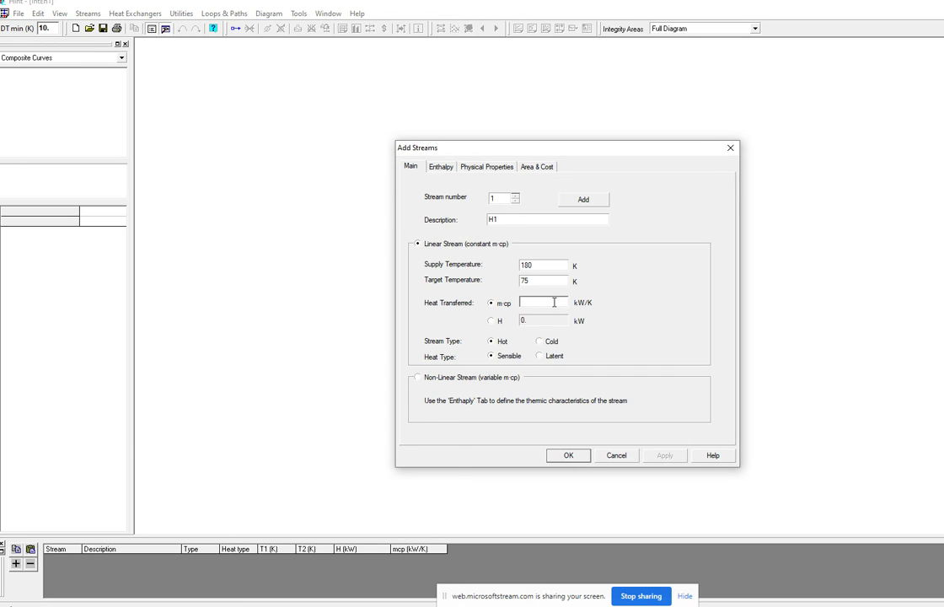
text(30)
click(594, 206)
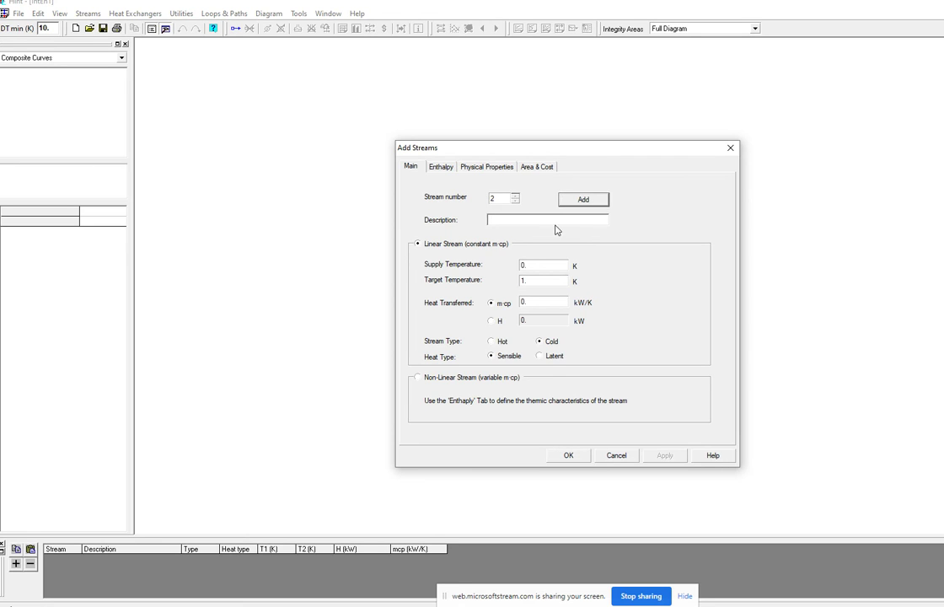
Add stream 2 as H2 with supply temperature 240 K, target temperature 60 K and m·cp 40 kW/K.
click(553, 221)
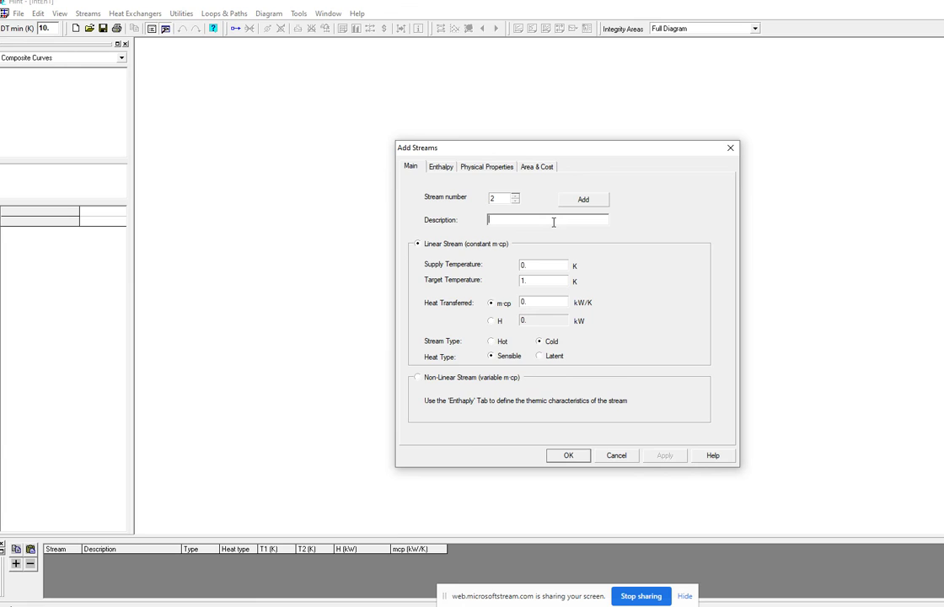
text(H2)
click(545, 265)
text(240)
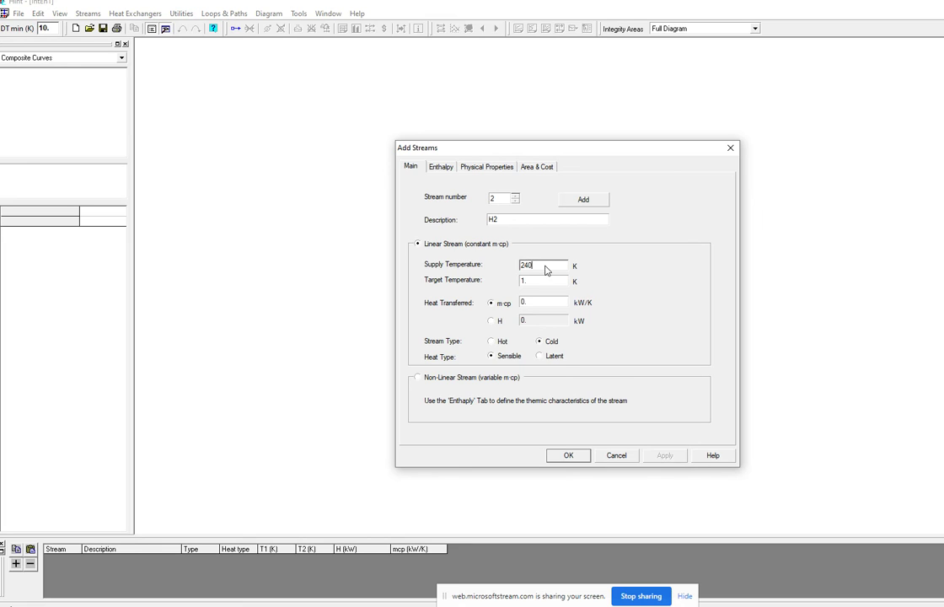
click(541, 280)
text(60)
click(539, 301)
text(4)
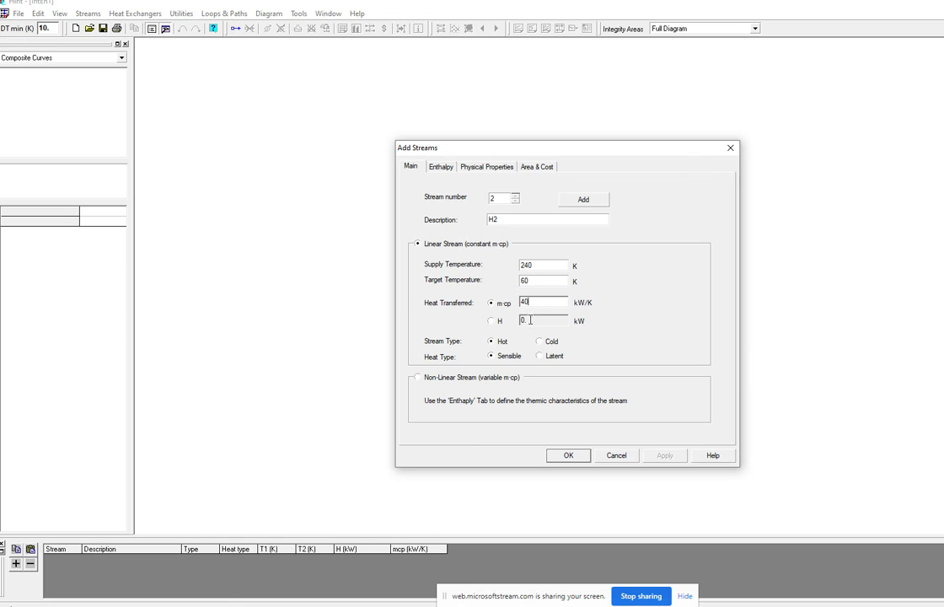
click(586, 201)
Add stream 3 as C1 with supply temperature 40 K, target temperature 230 K and m·cp 35 kW/K.
click(530, 219)
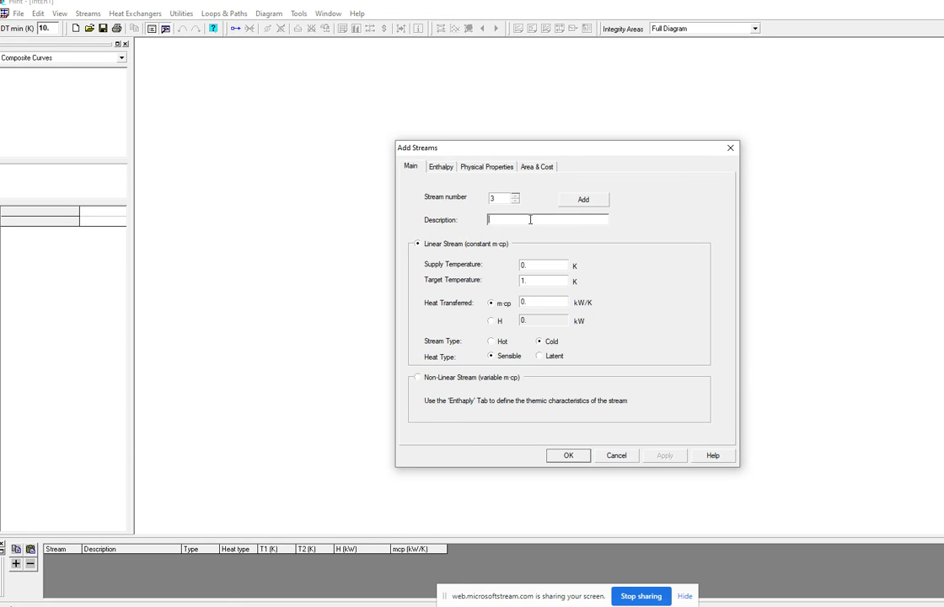
text(C1)
click(541, 266)
text(4)
click(540, 280)
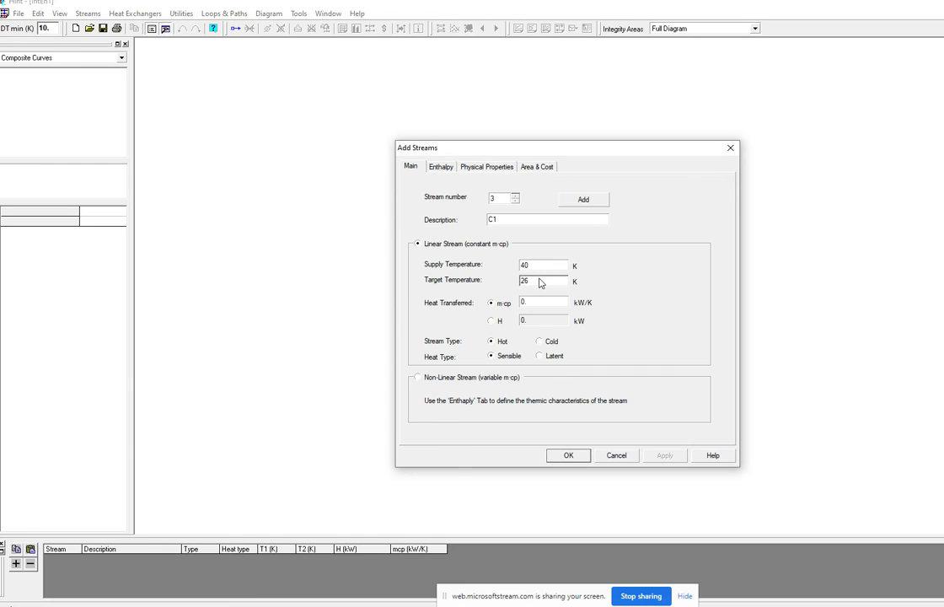
click(535, 303)
text(35)
click(594, 202)
Define stream 4 as C2 with supply temperature 120 K, target temperature 300 K and m·cp 20 kW/K, and confirm the streams.
click(520, 218)
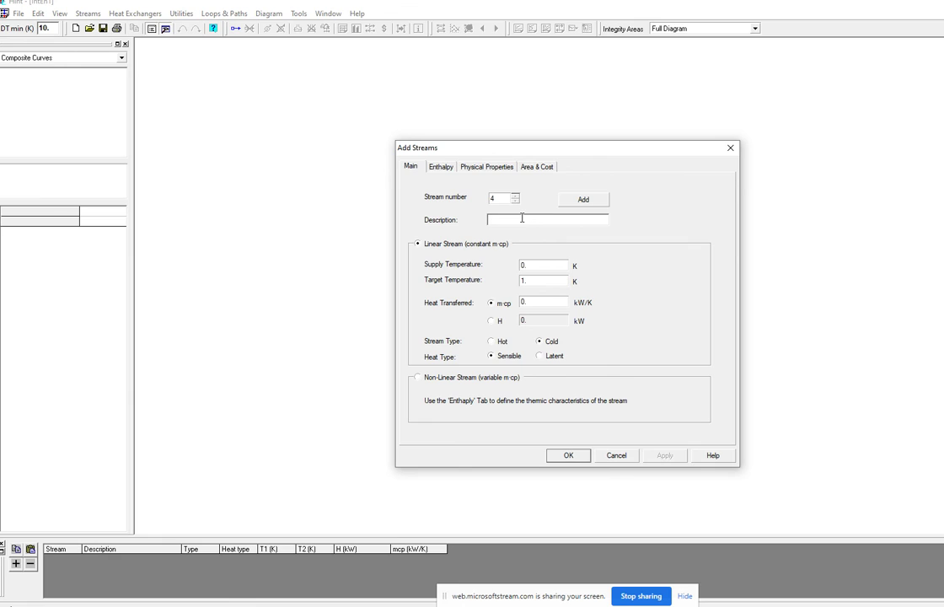
text(C2)
click(534, 264)
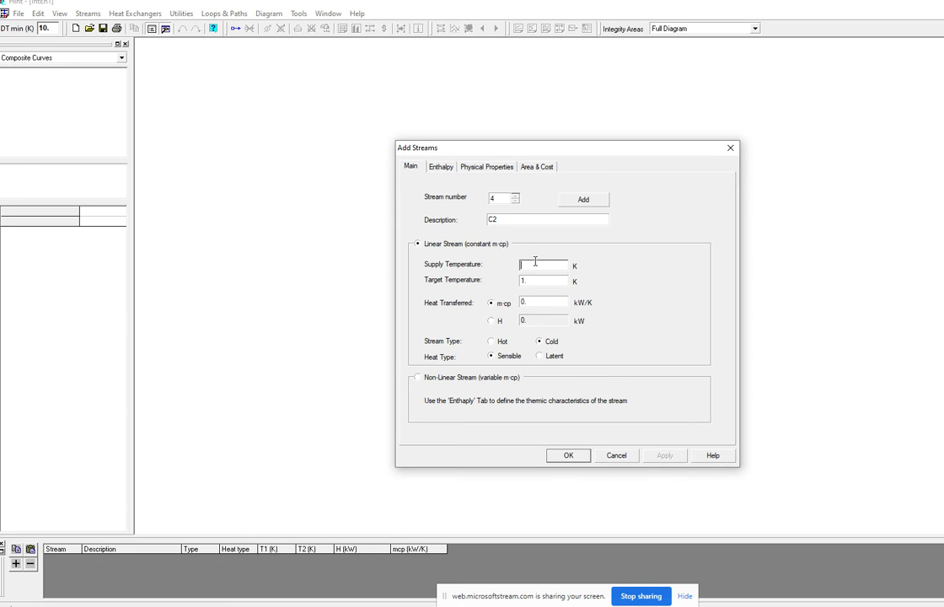
text(120)
click(533, 281)
text(300)
click(529, 301)
text(20)
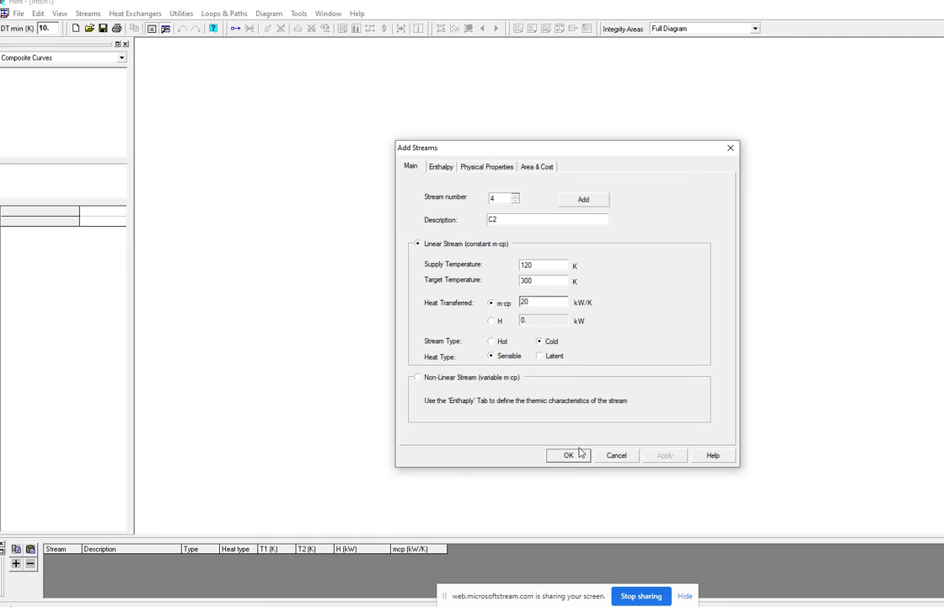
click(570, 455)
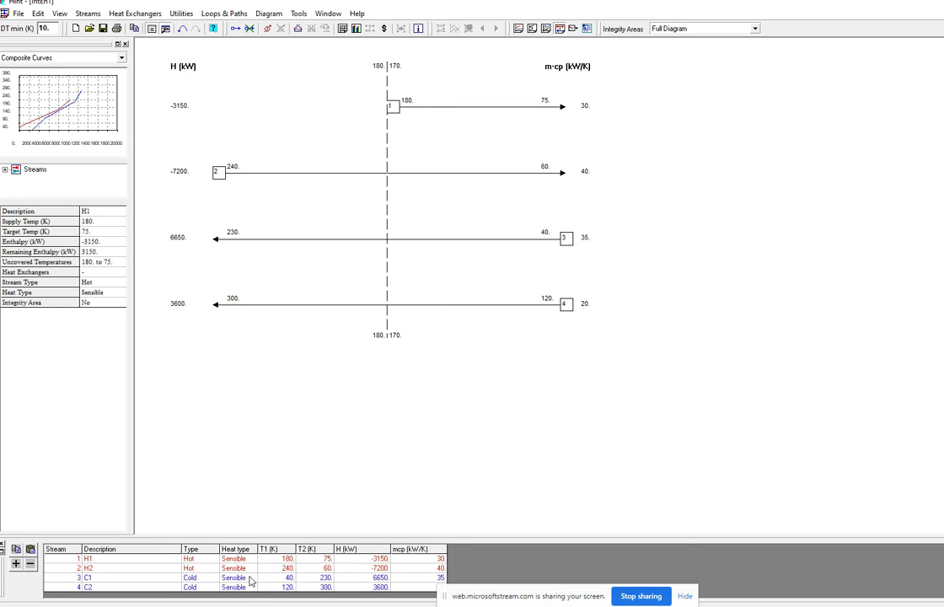
Widen the side pane and examine the properties of each of the four streams.
click(654, 600)
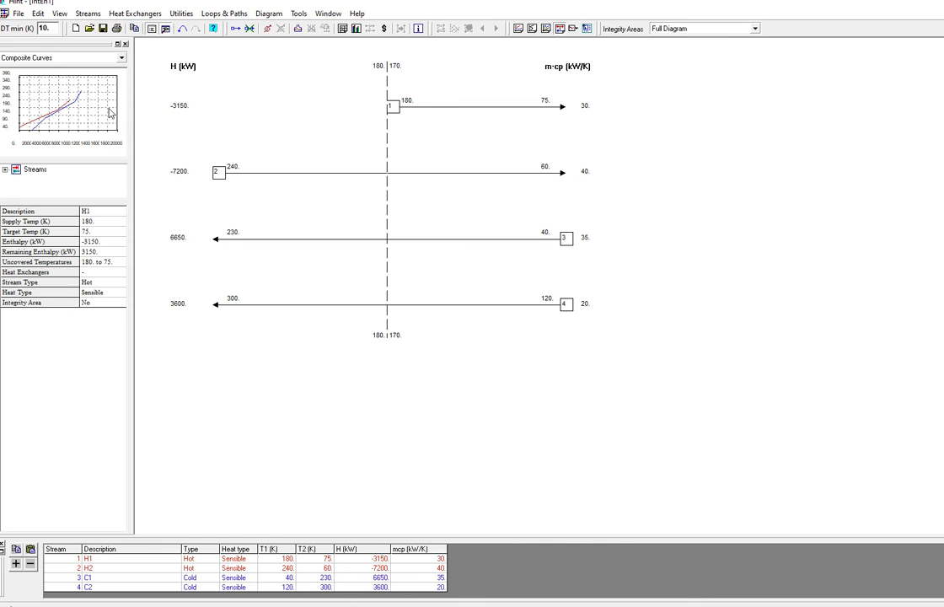
drag(132, 78, 178, 79)
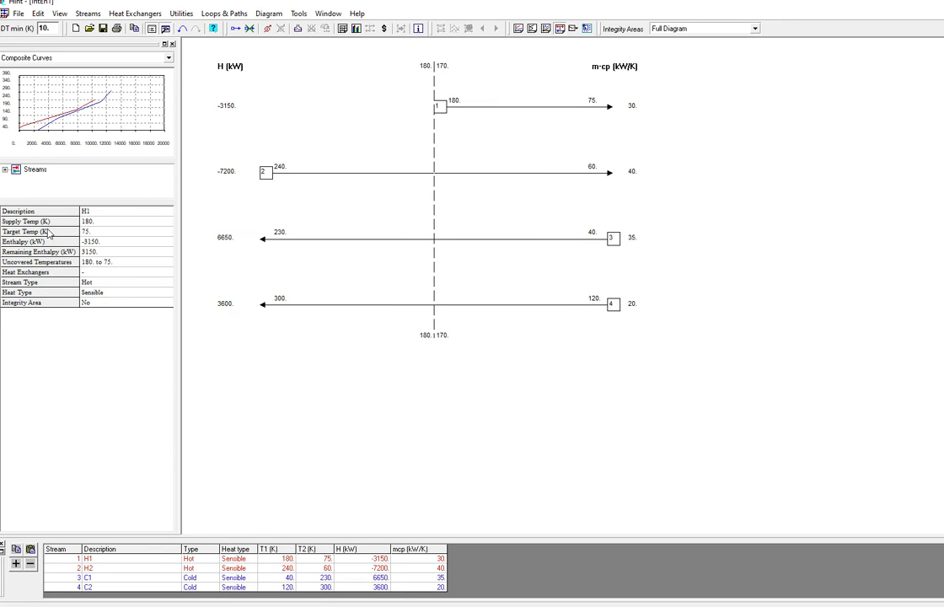
click(27, 171)
double_click(13, 172)
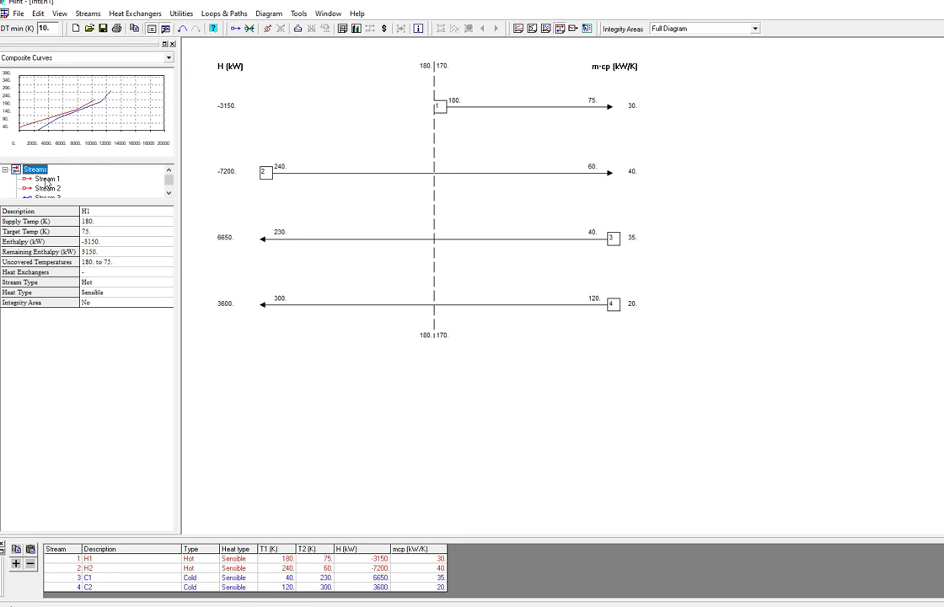
click(43, 178)
click(48, 189)
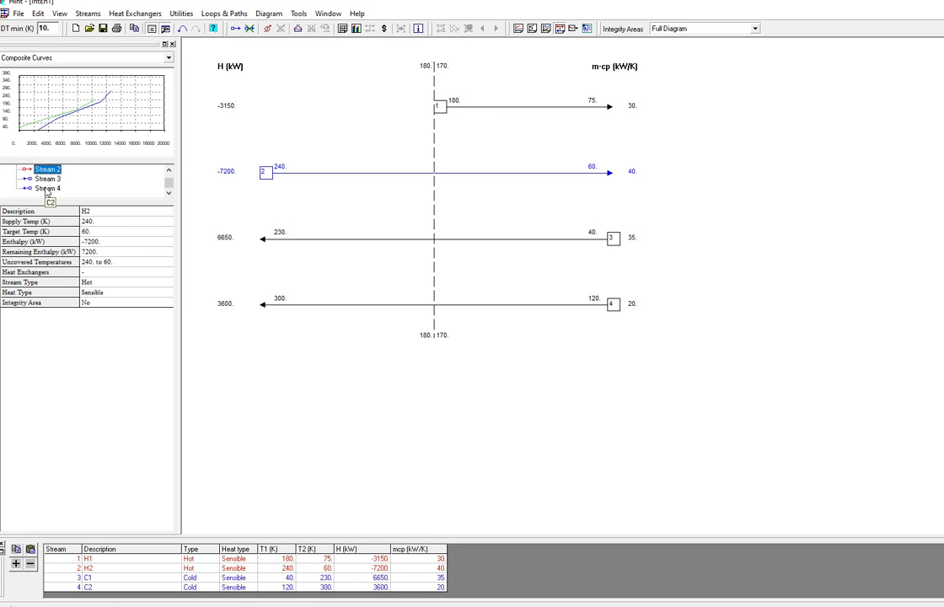
click(47, 195)
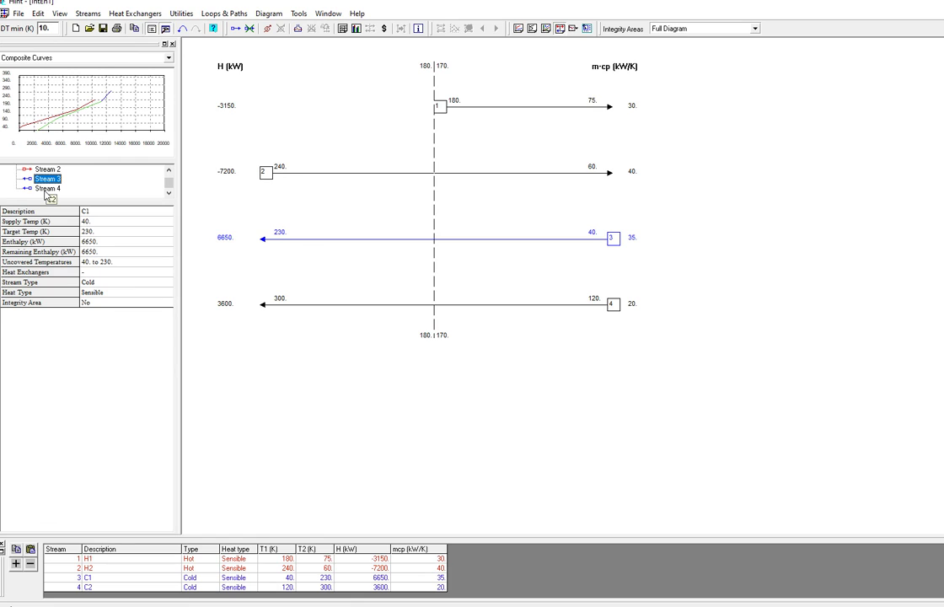
click(48, 189)
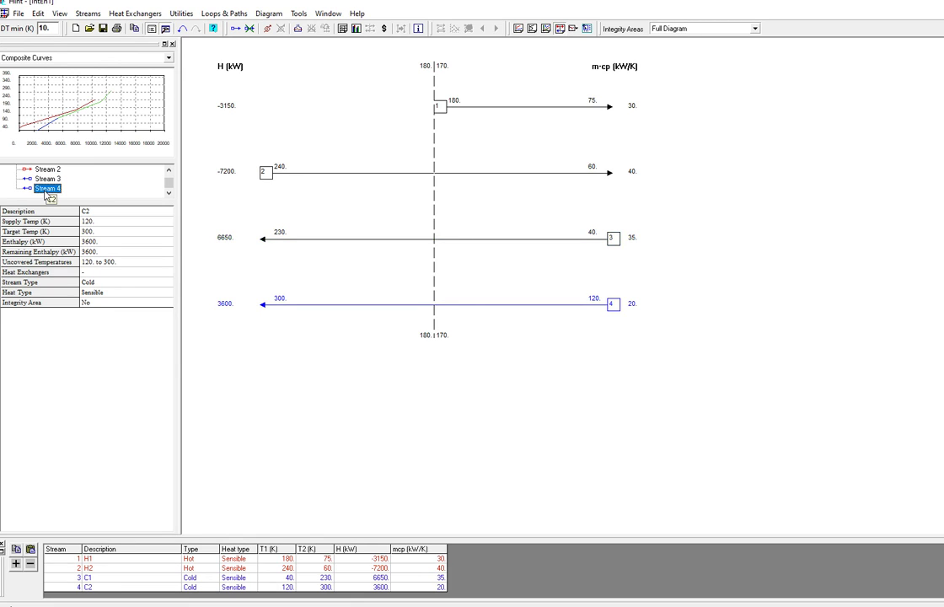
scroll(42, 181, up, 1)
click(37, 171)
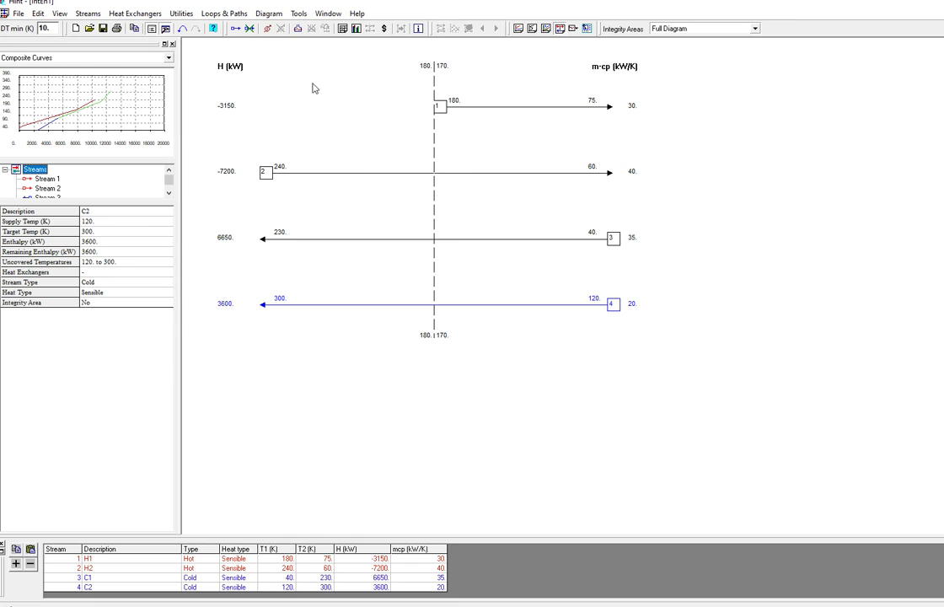
Display the Composite Curves diagram in the main view.
click(267, 14)
click(279, 28)
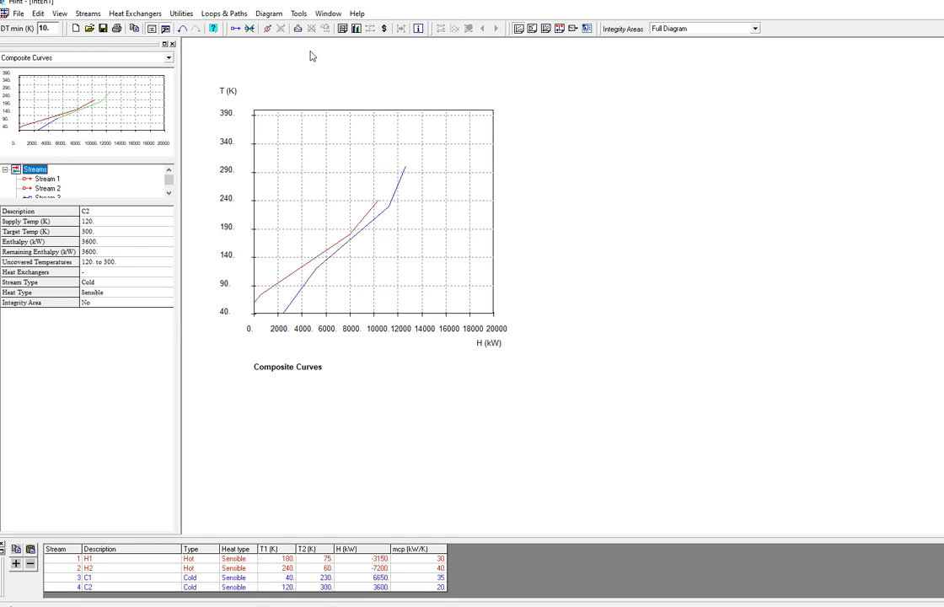
click(268, 13)
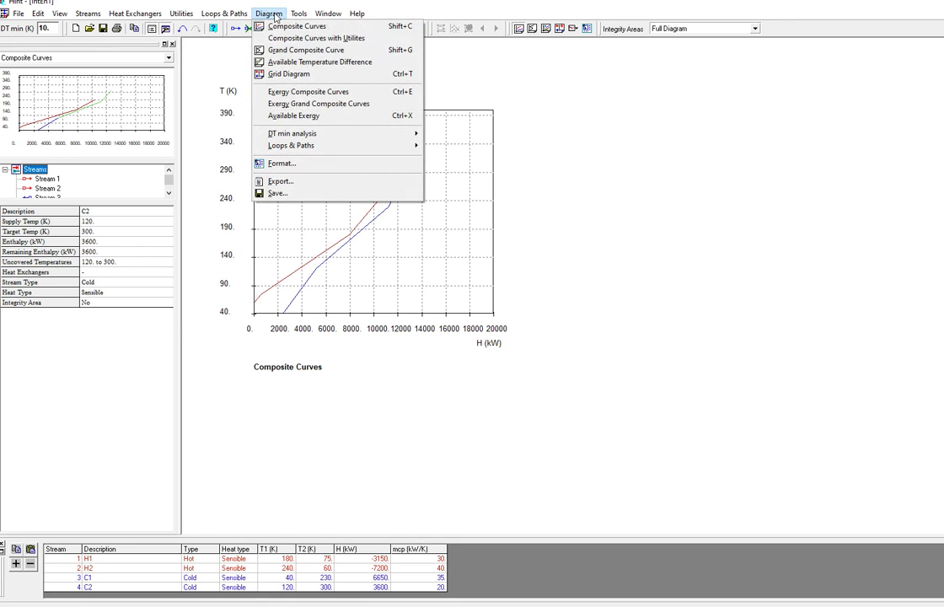
click(548, 166)
click(38, 13)
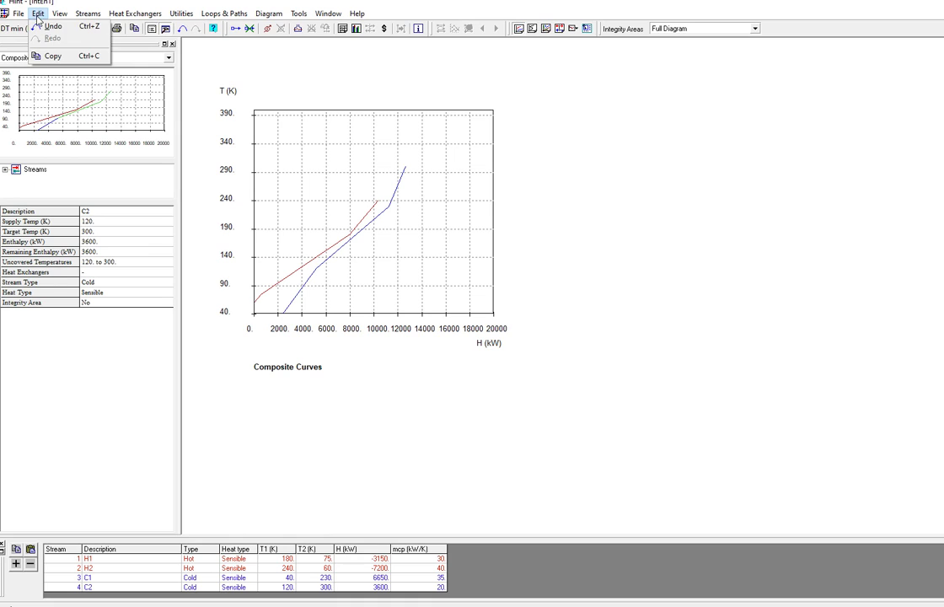
click(346, 83)
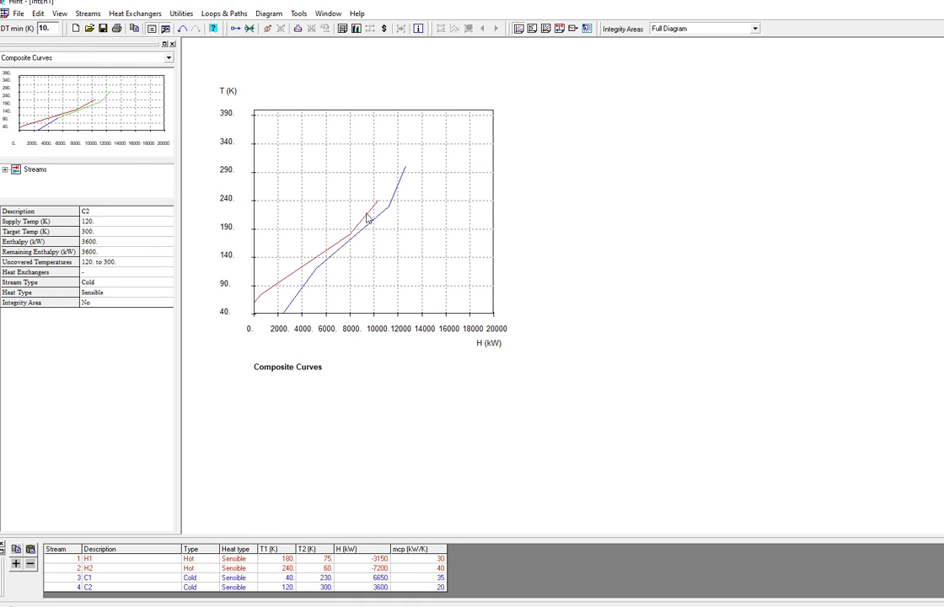
Format the composite curves plot to a width of 20 cm and a height of 20 cm.
click(274, 14)
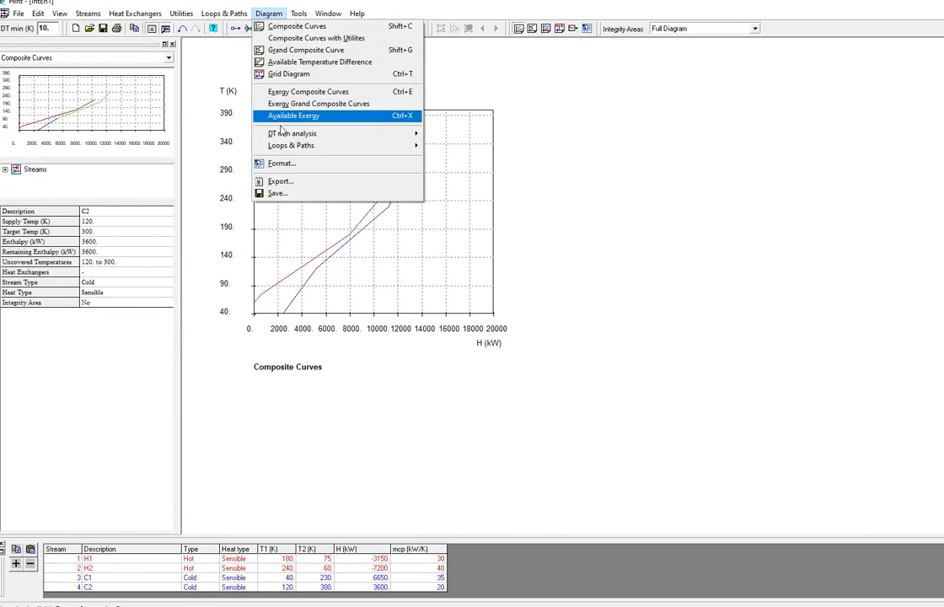
click(278, 165)
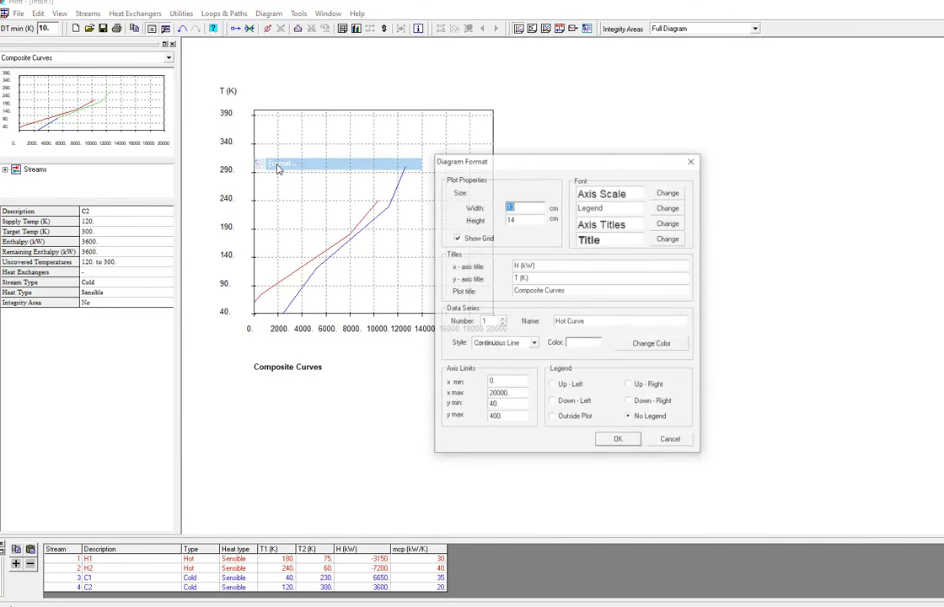
key(BackSpace)
text(20)
click(523, 221)
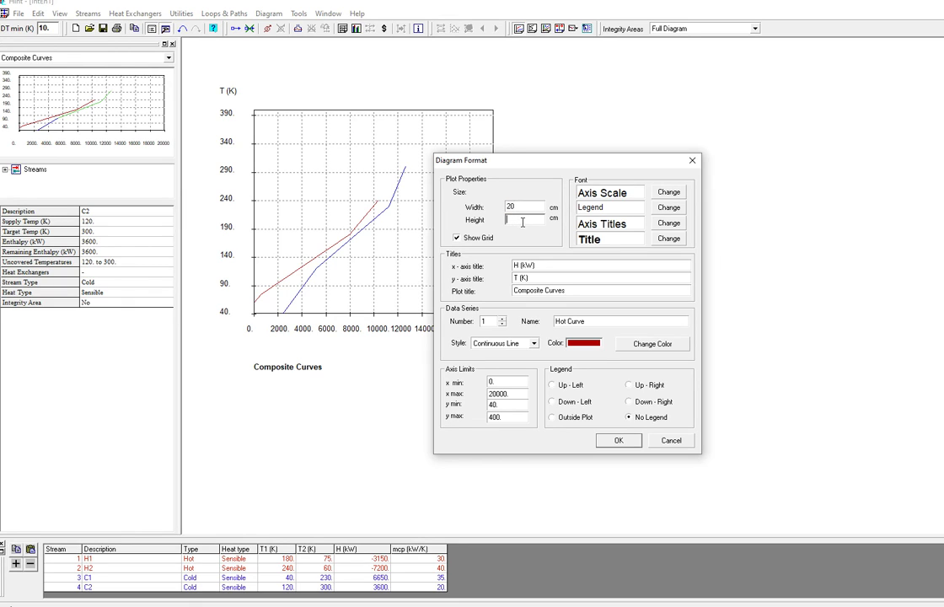
text(20)
click(606, 440)
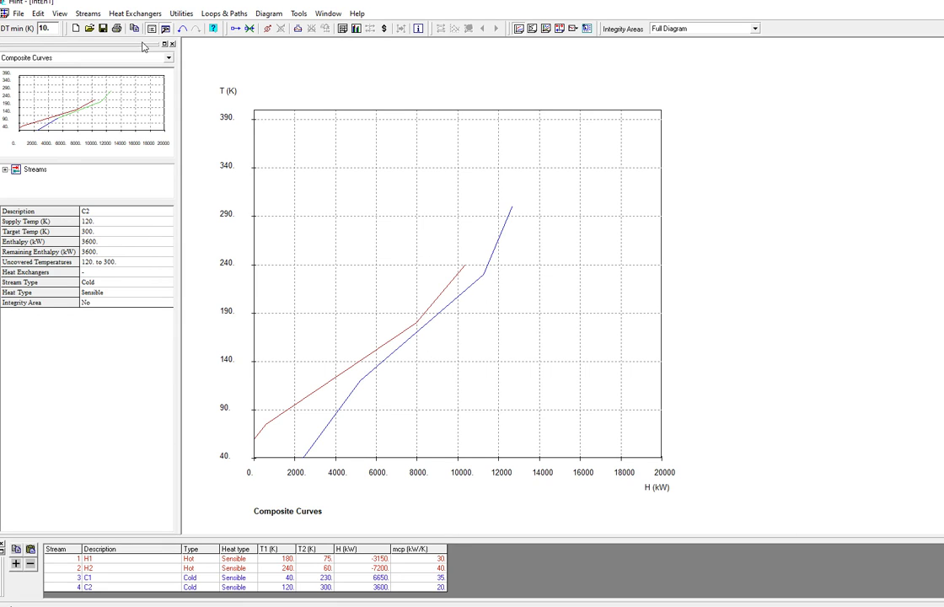
Open the heat cascade of the defined streams.
click(85, 14)
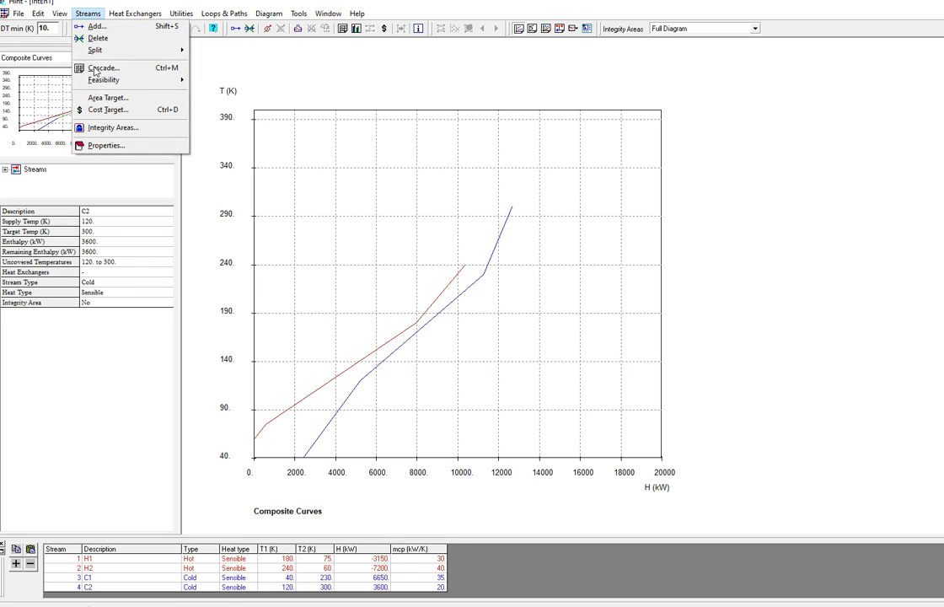
mouse_move(102, 84)
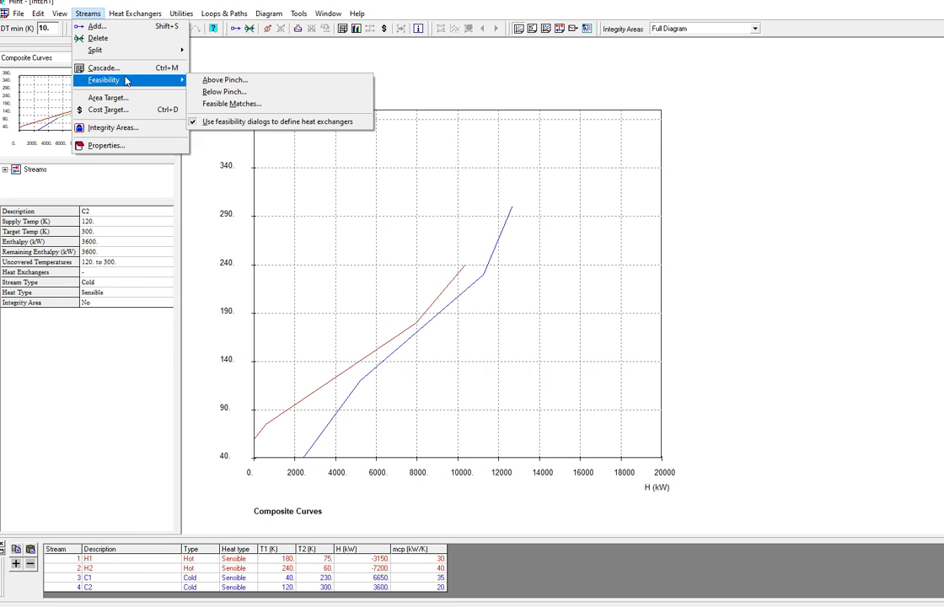
click(201, 48)
click(268, 13)
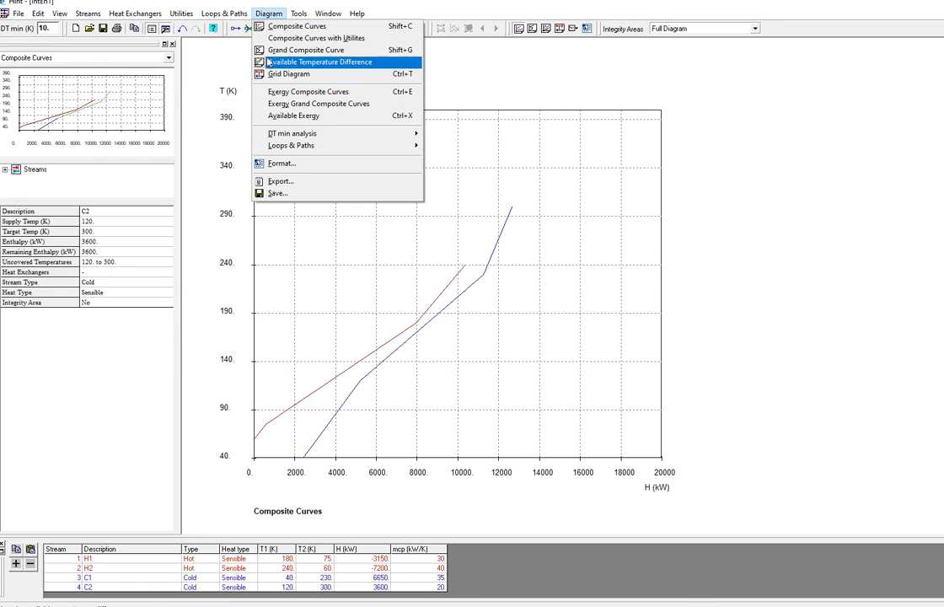
mouse_move(237, 21)
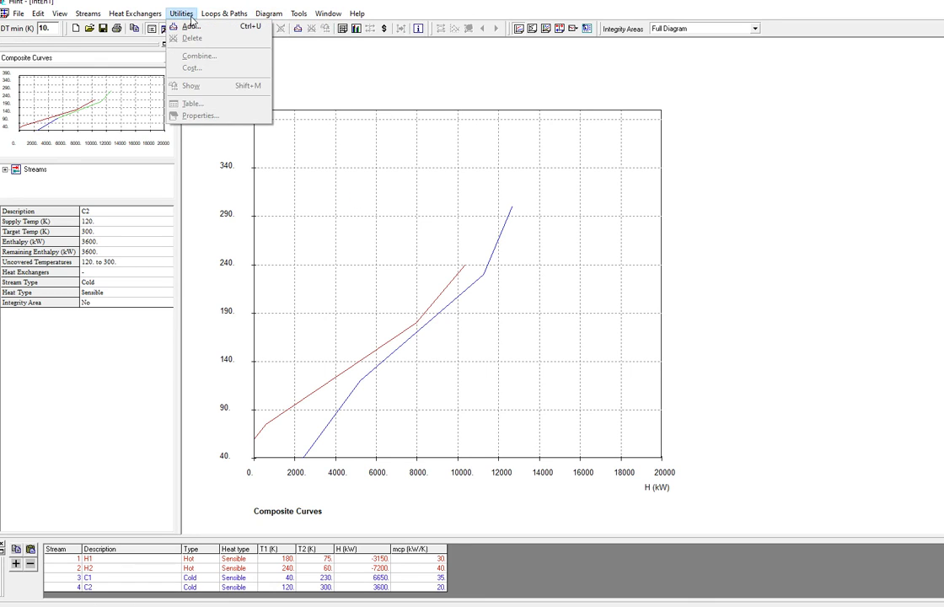
mouse_move(149, 19)
mouse_move(89, 17)
click(110, 67)
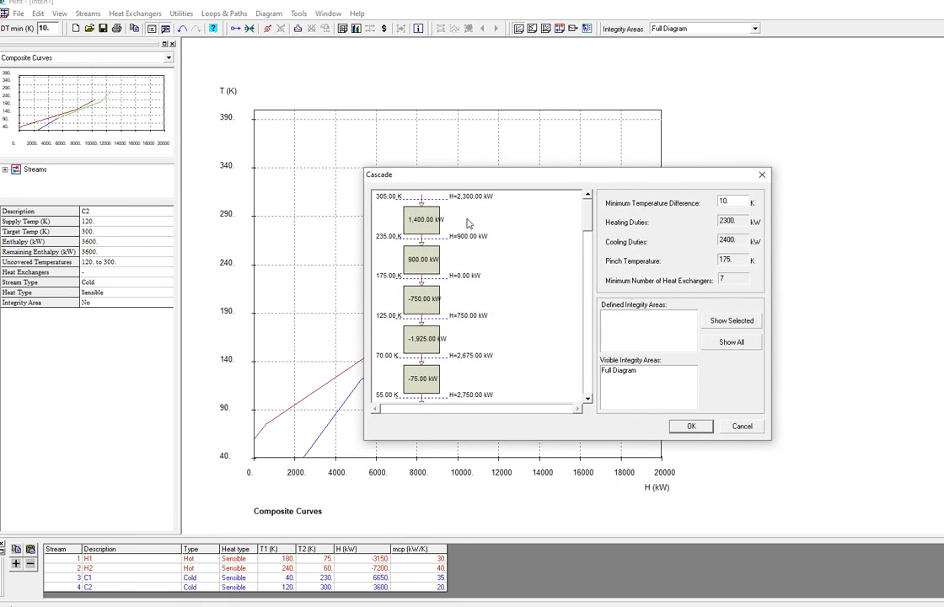
Examine the heat cascade from the highest to the lowest temperature interval with its duties and pinch temperature, and close it.
click(584, 323)
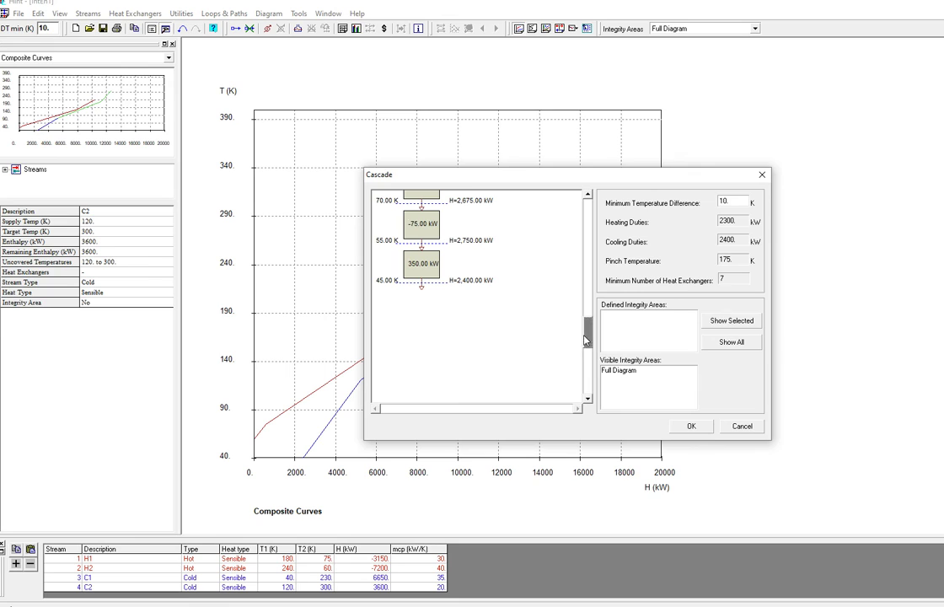
drag(588, 333, 595, 198)
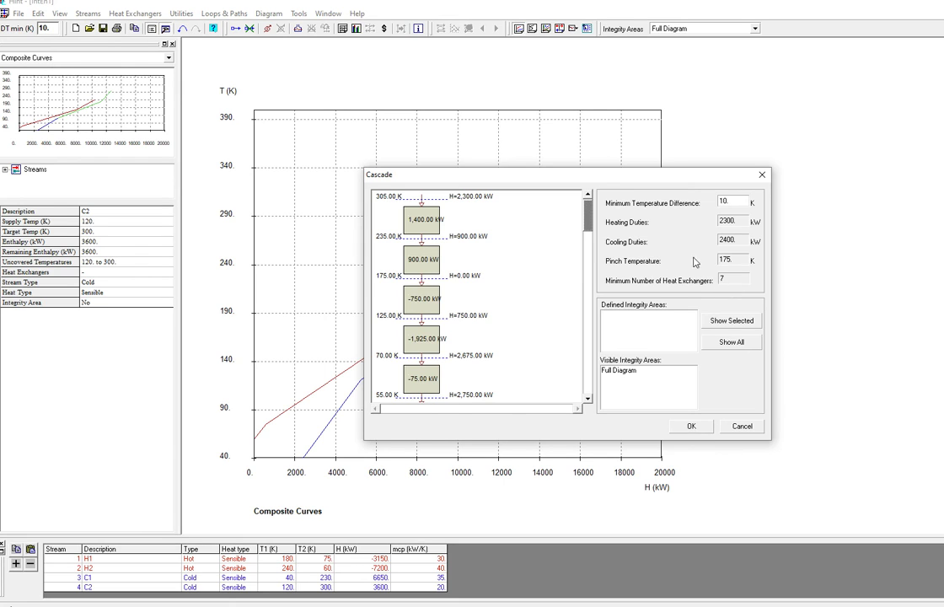
click(732, 427)
click(690, 426)
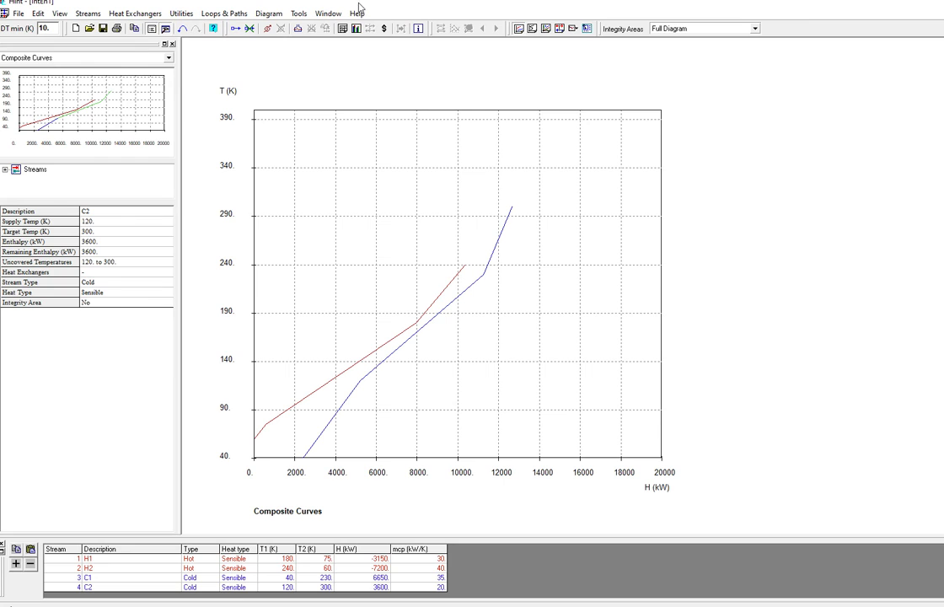
Open the area target of the streams and review the heat-transfer coefficient of each stream through C2.
click(273, 15)
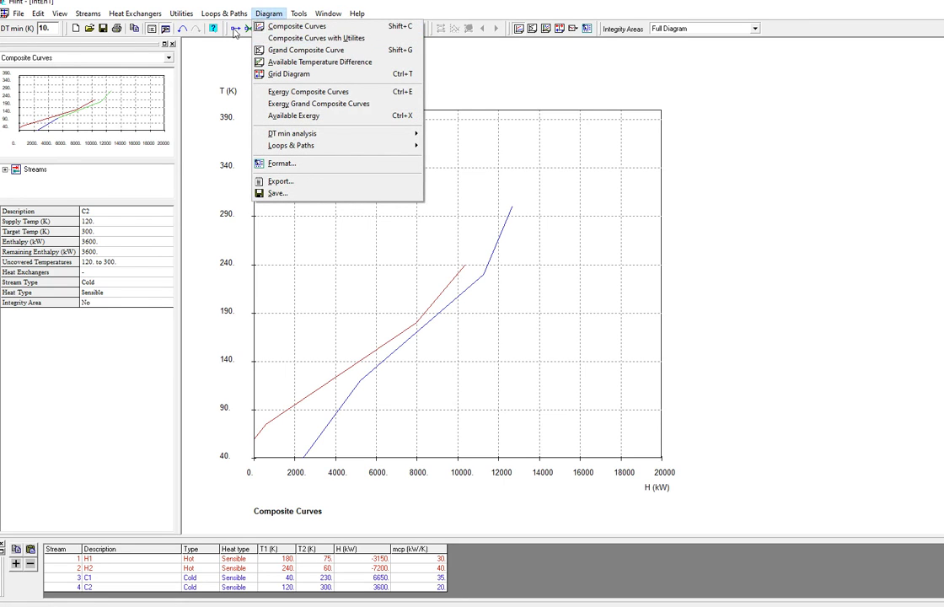
mouse_move(122, 19)
mouse_move(91, 16)
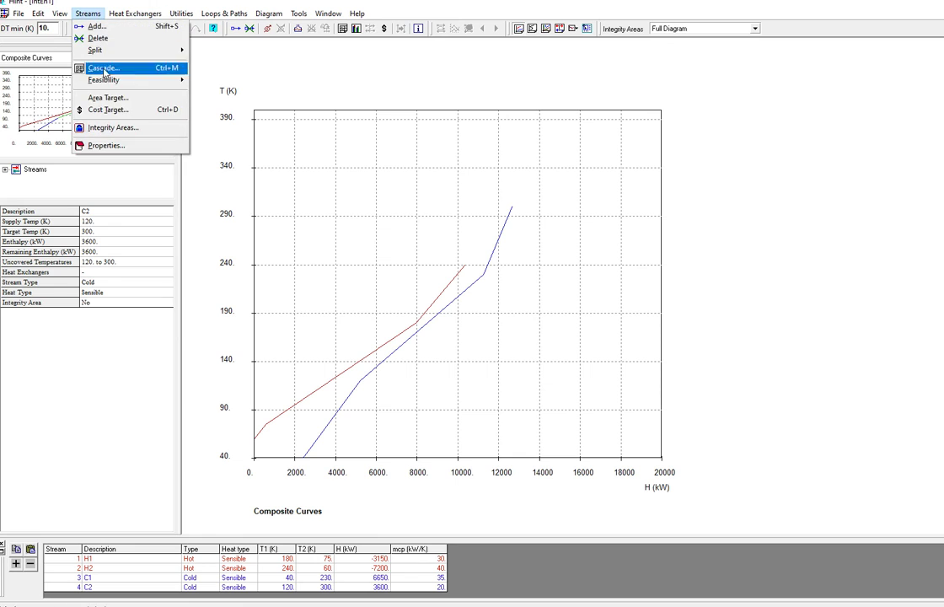
click(108, 99)
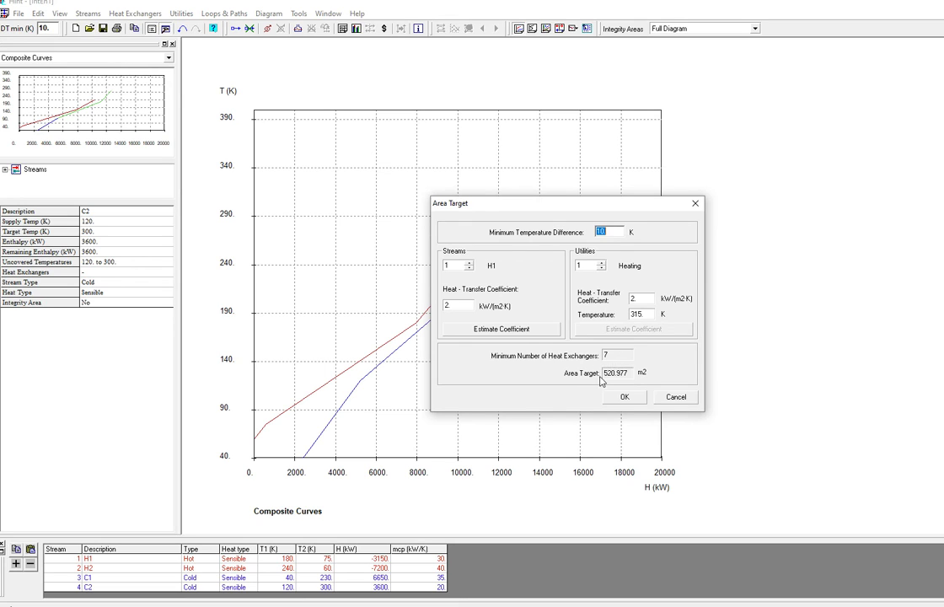
click(469, 264)
click(470, 264)
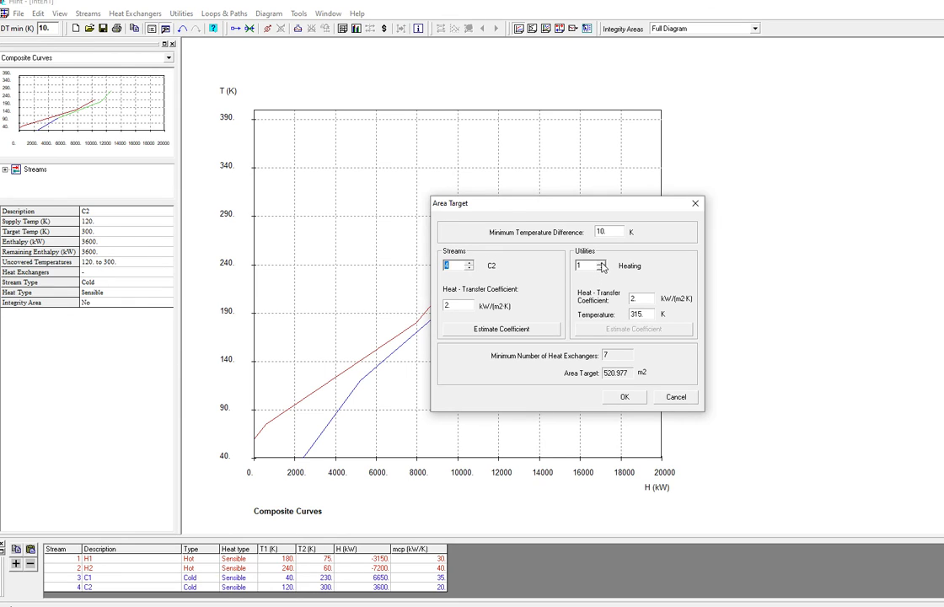
Review the heat-transfer coefficients and temperatures of the heating and cooling utilities, and close the area target.
click(600, 264)
click(601, 268)
click(601, 263)
click(601, 269)
click(601, 264)
click(600, 269)
click(621, 396)
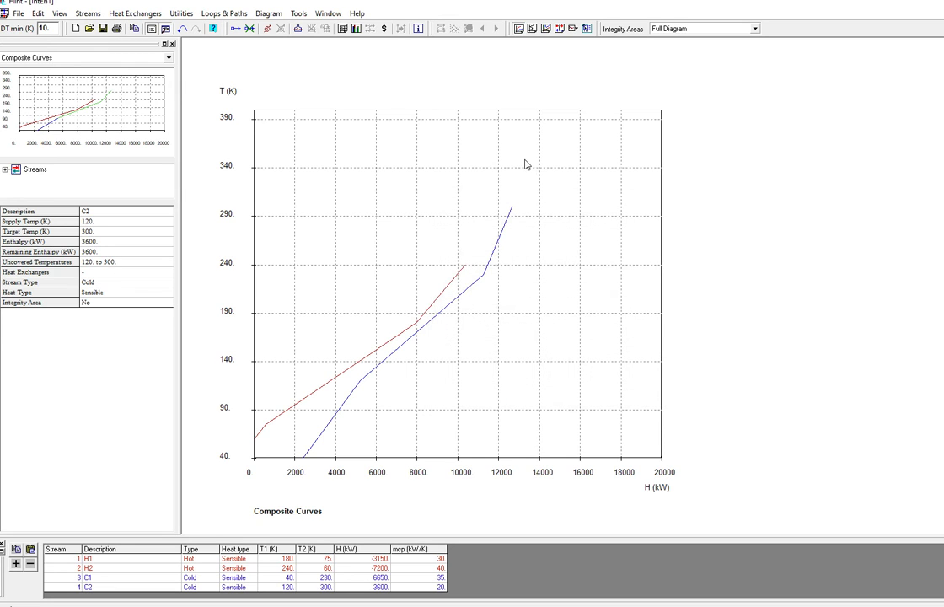
Open the cost target, review the operating and capital cost parameters of the streams, and close it without changes.
click(87, 13)
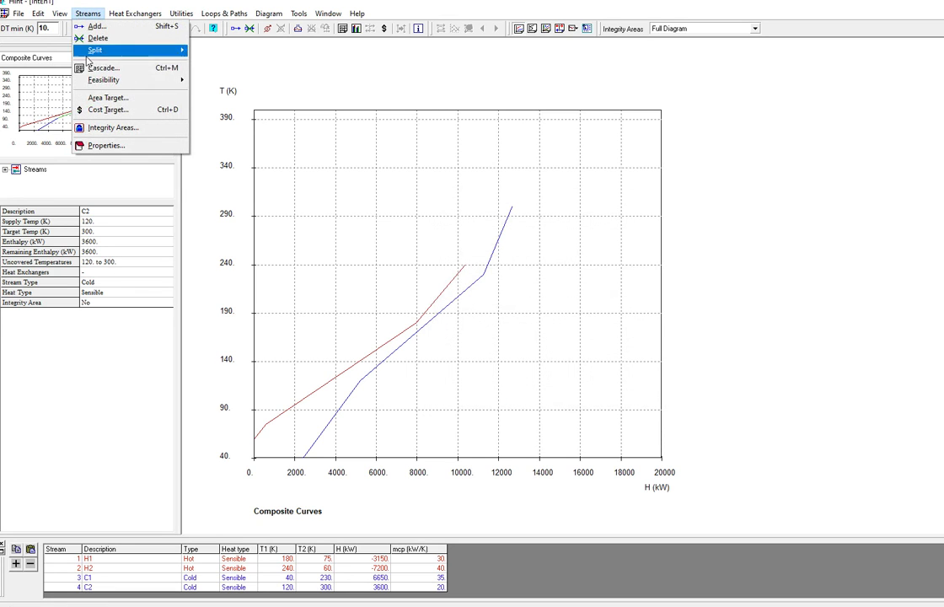
click(93, 108)
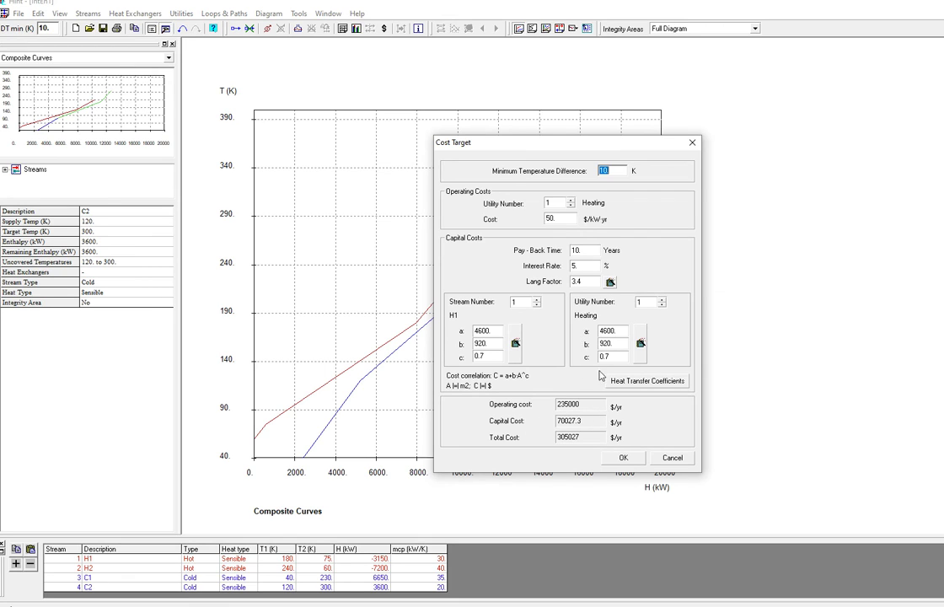
click(537, 301)
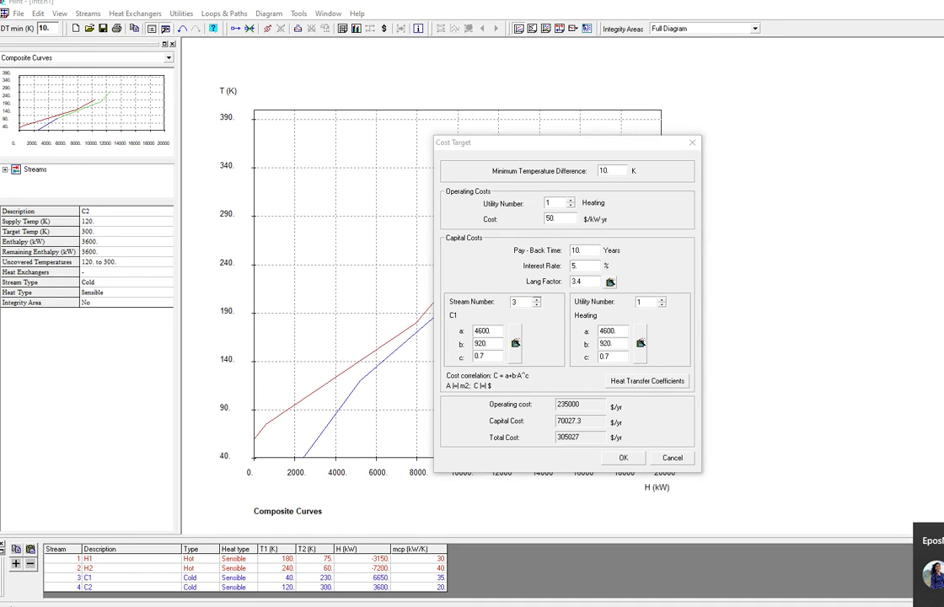
click(794, 417)
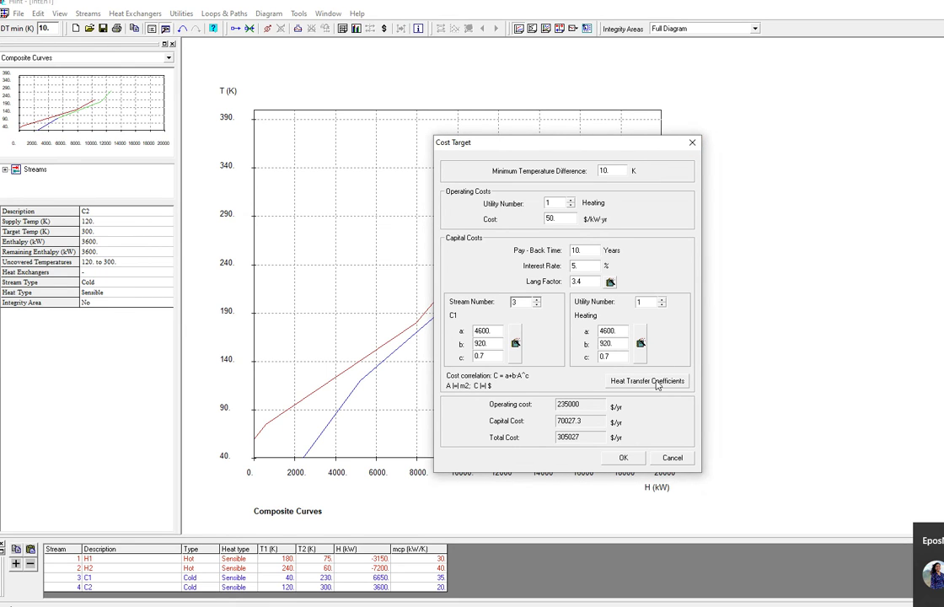
click(672, 457)
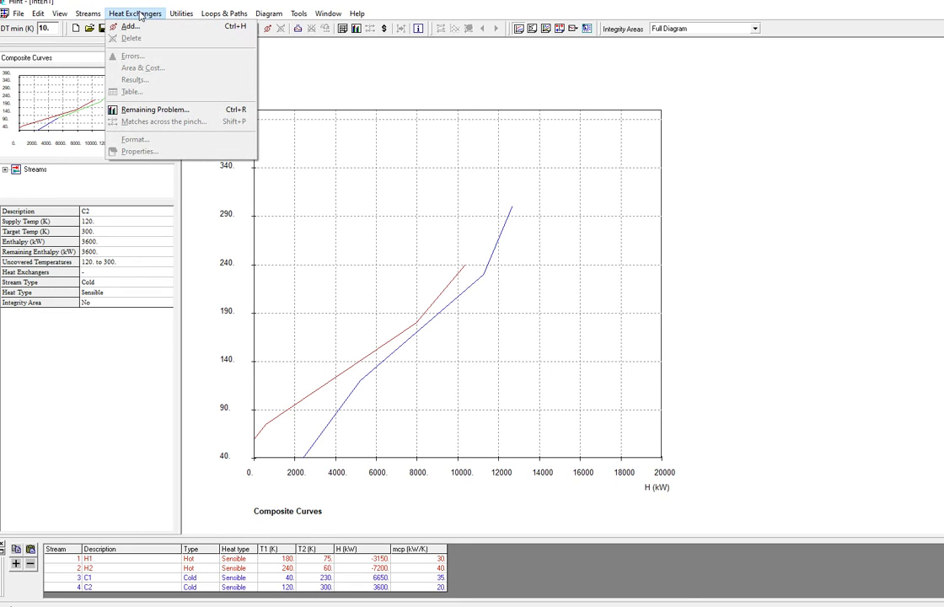
mouse_move(172, 18)
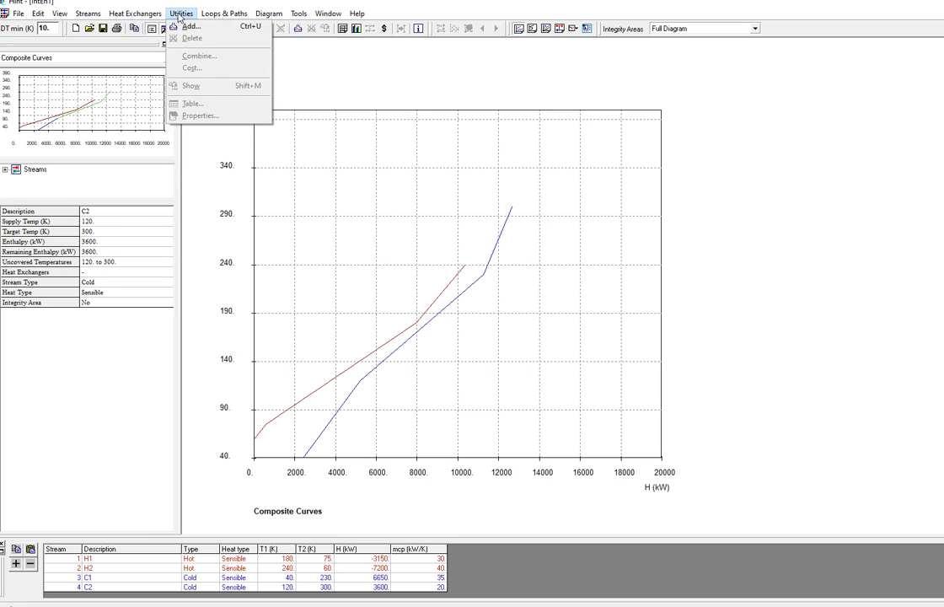
mouse_move(217, 19)
mouse_move(258, 19)
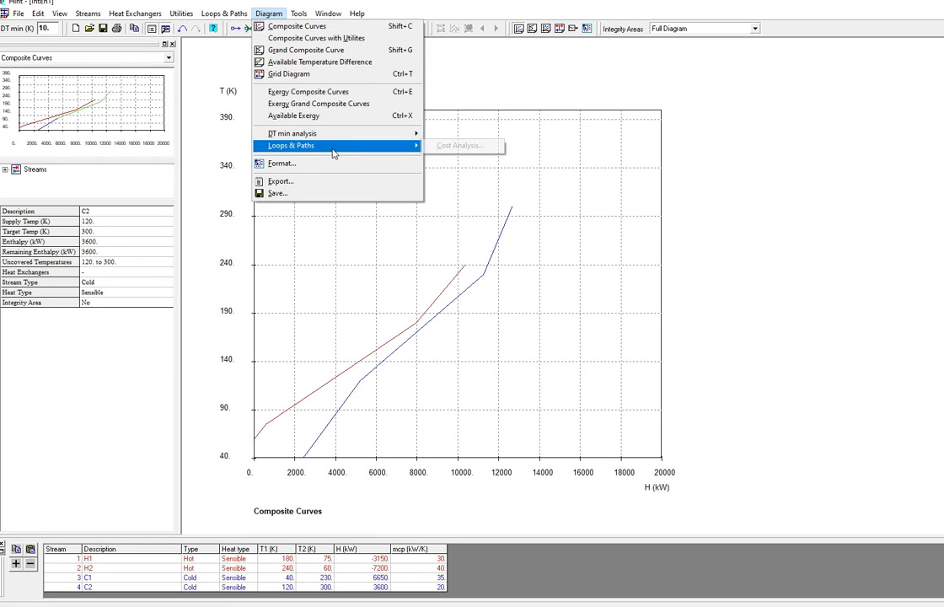
mouse_move(348, 136)
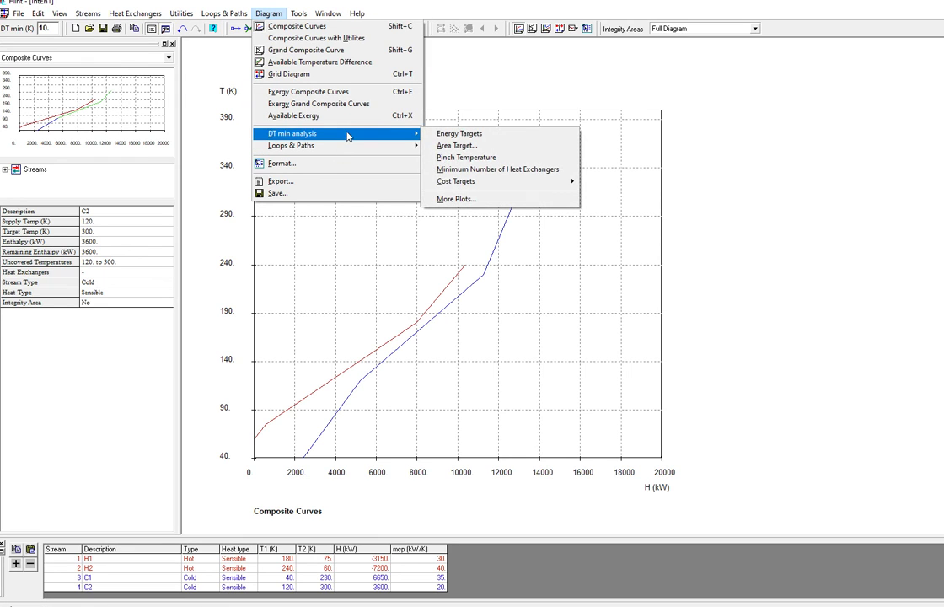
click(452, 147)
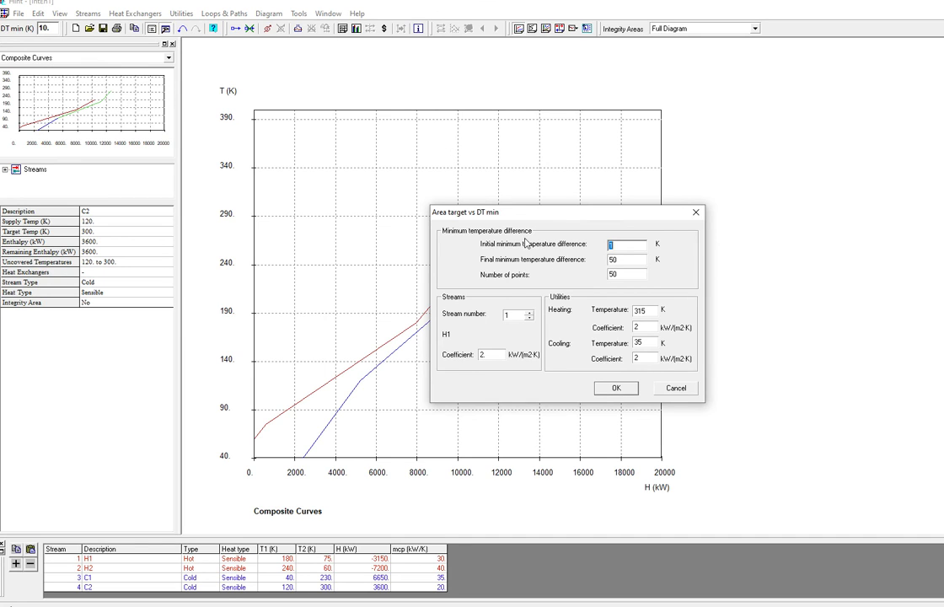
click(696, 213)
Plot the pinch temperature against DT min from 10 to 50 K with 50 points.
click(269, 13)
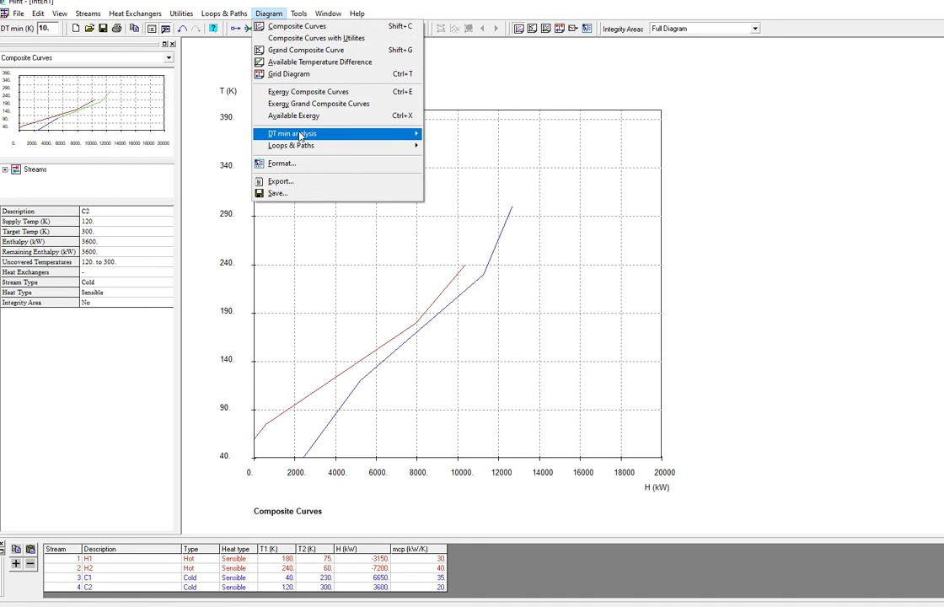
mouse_move(291, 134)
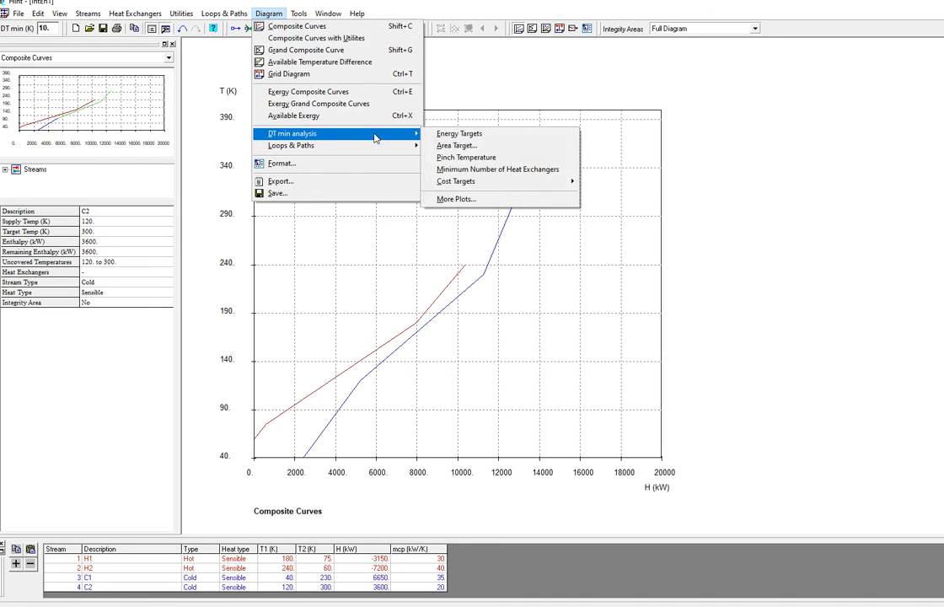
click(456, 158)
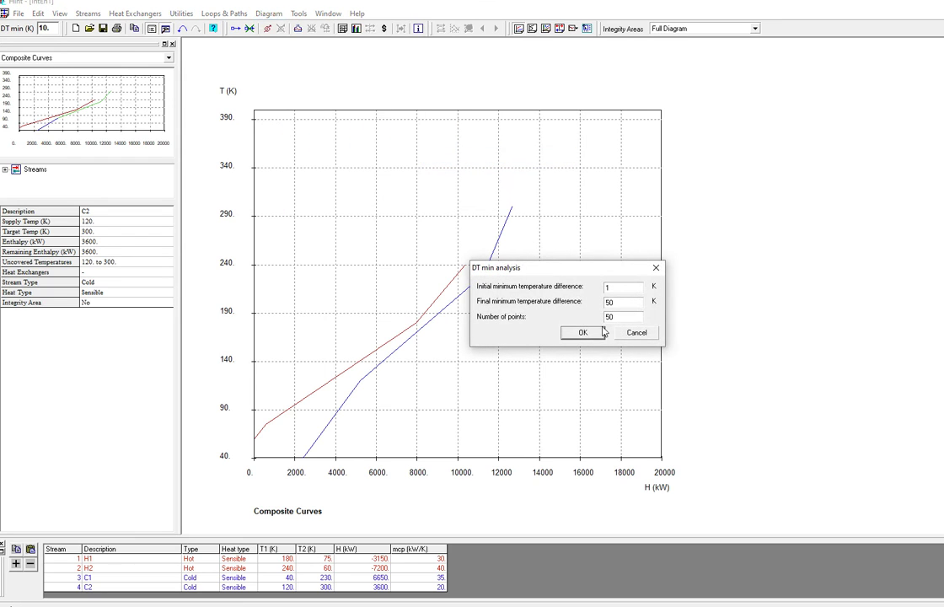
click(620, 288)
click(582, 332)
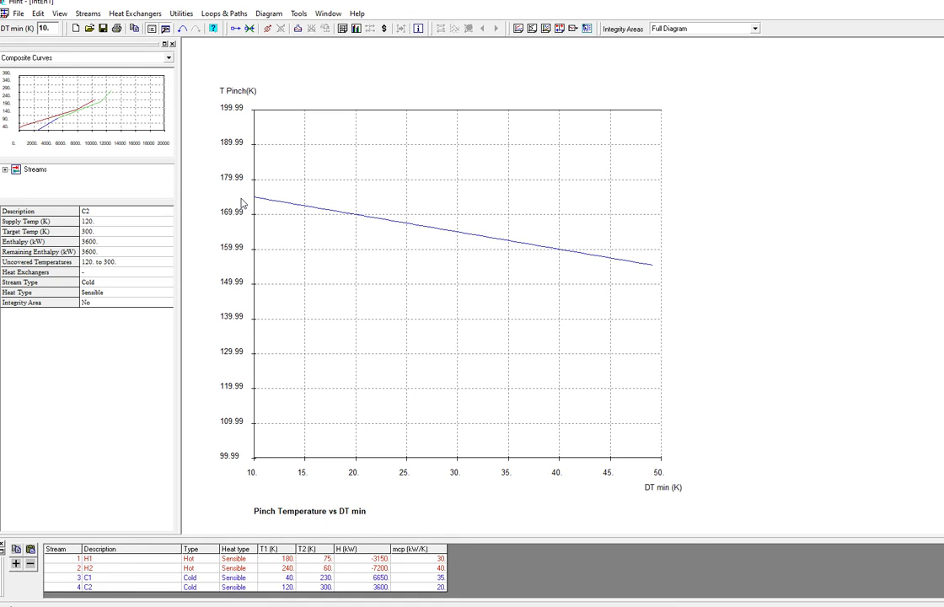
Plot the minimum number of heat exchangers against DT min from 1 to 50 K with 50 points.
click(265, 14)
mouse_move(373, 146)
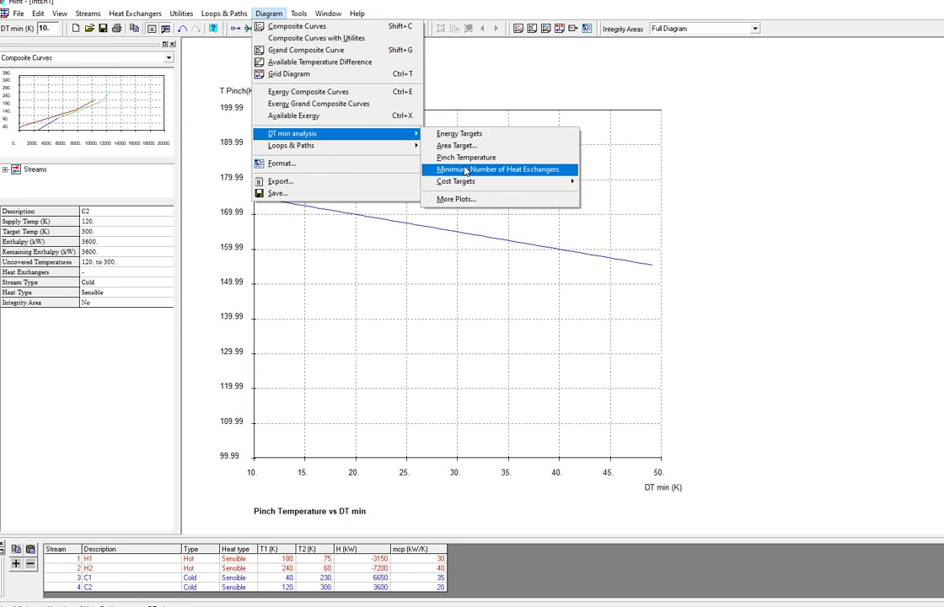
click(465, 171)
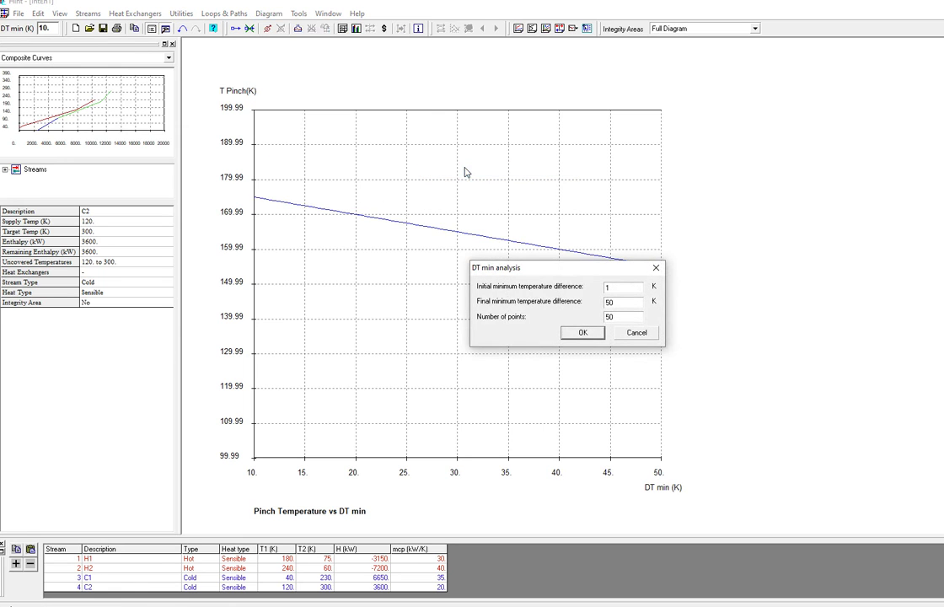
click(624, 286)
click(583, 332)
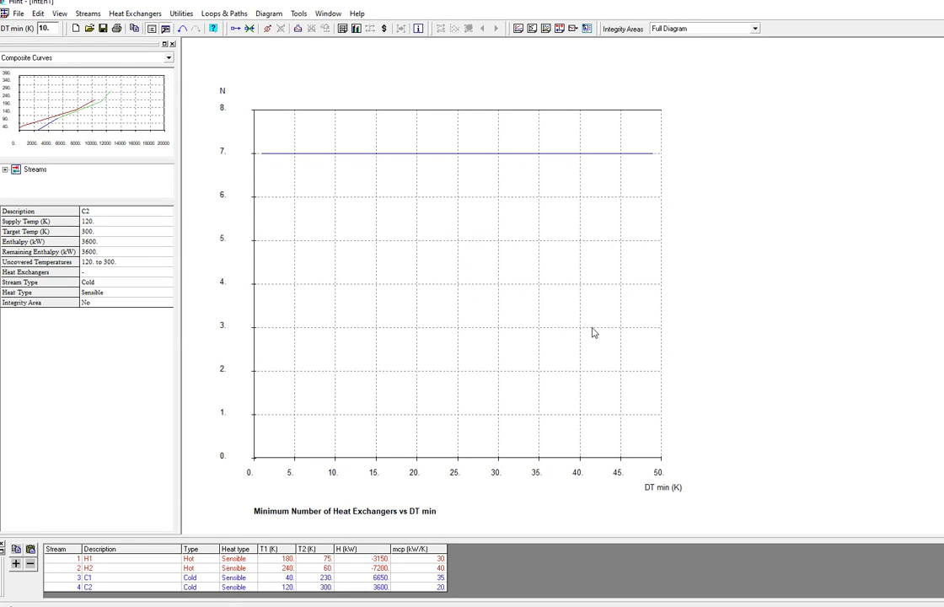